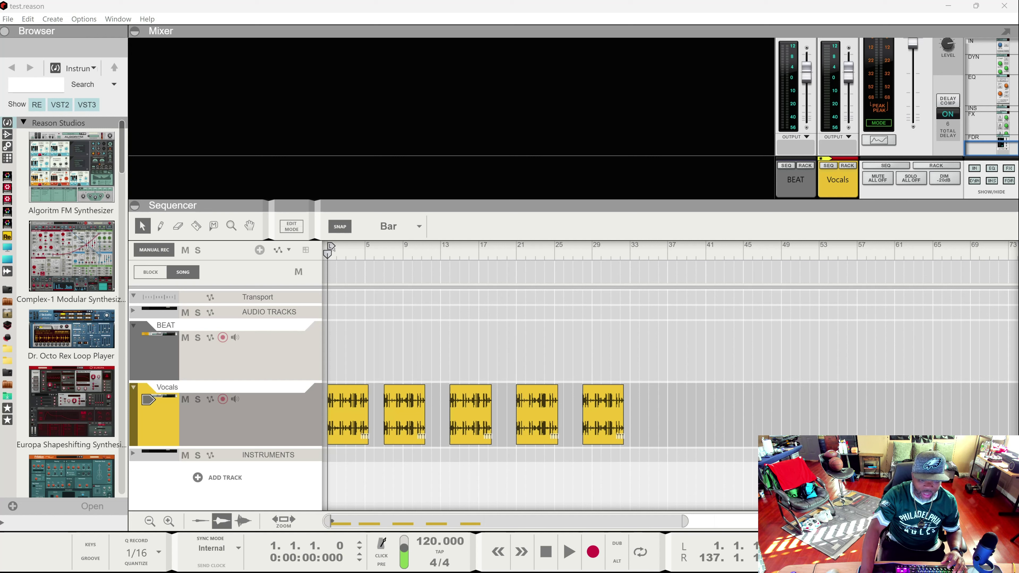
Select each Vocals clip in turn, and lower the first clip's level to about -8.05 dB
click(358, 411)
click(396, 411)
click(462, 410)
click(523, 409)
click(591, 414)
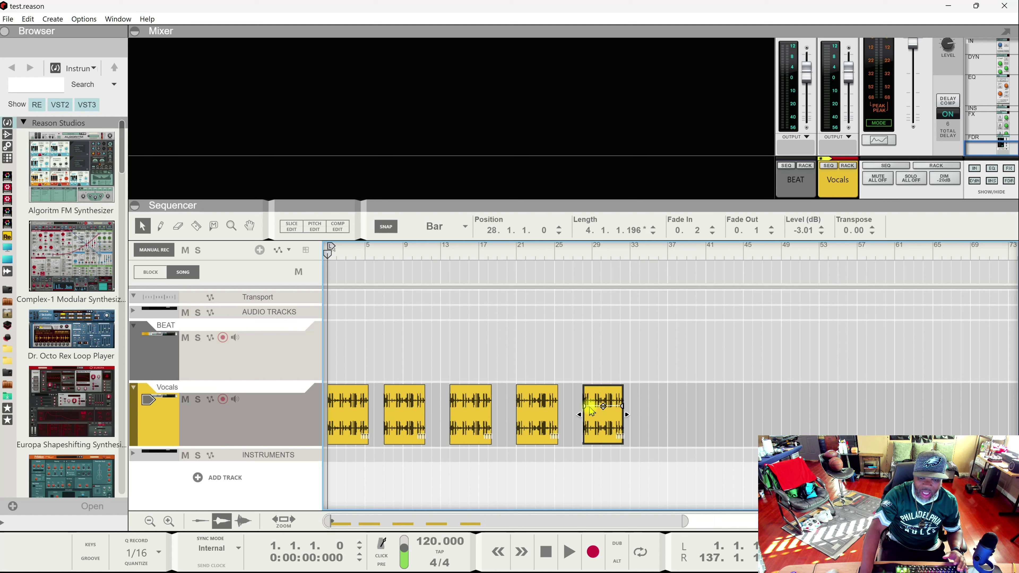
click(349, 409)
drag(348, 407, 348, 425)
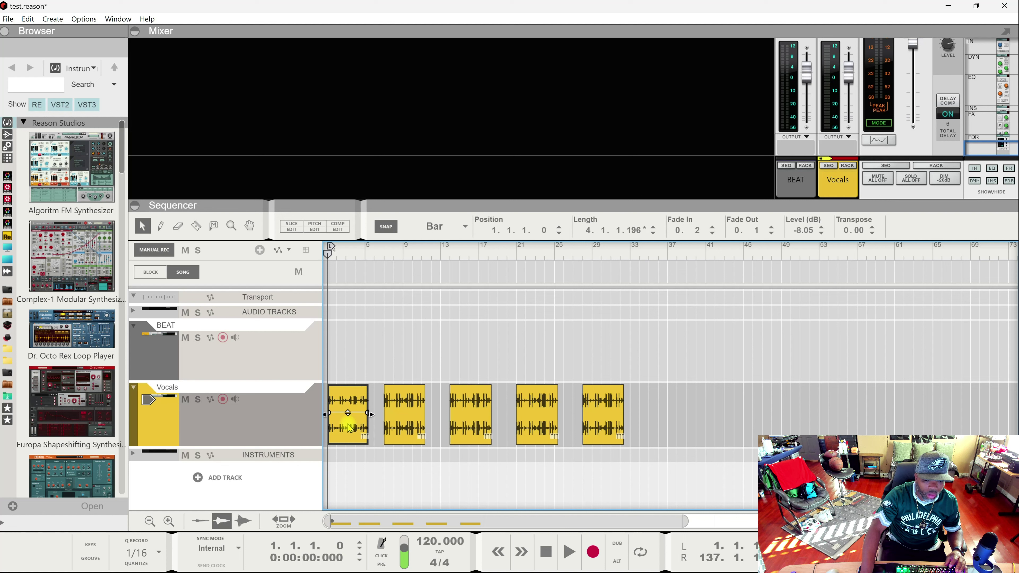
Lower the levels of the other four Vocals clips one by one, the last to about -8.78 dB
click(402, 421)
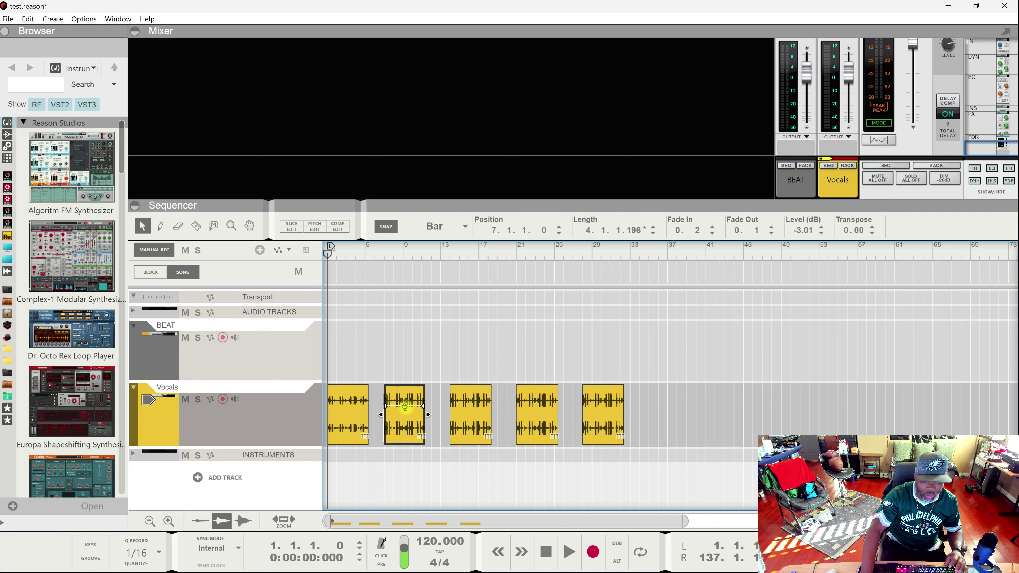
click(471, 405)
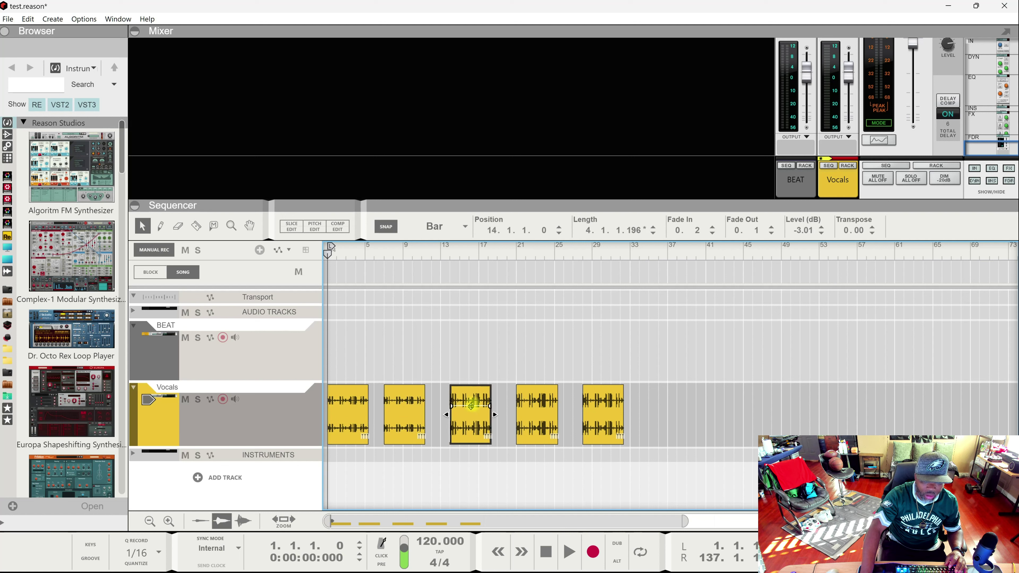
click(537, 406)
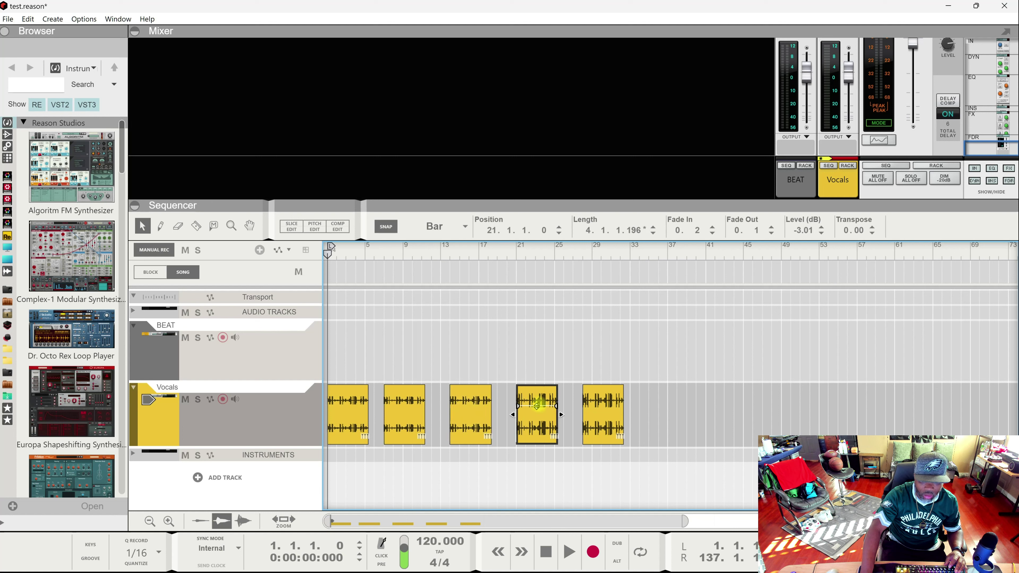
click(604, 406)
drag(603, 406, 605, 422)
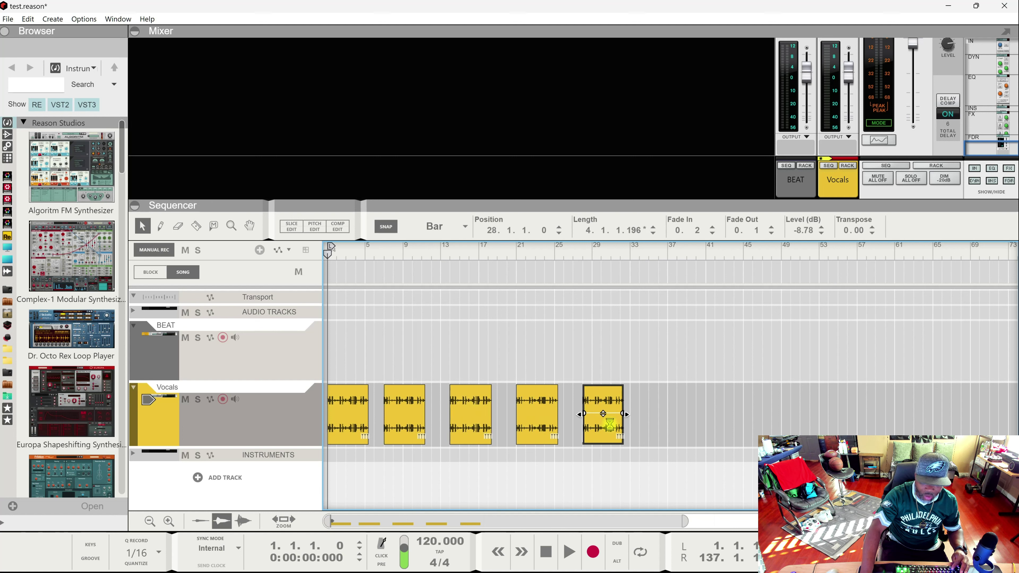
Undo the separate level changes on the last four clips, and match all five clips' levels to the first clip's -8.05 dB
key(Left)
key(Left)
key(Left)
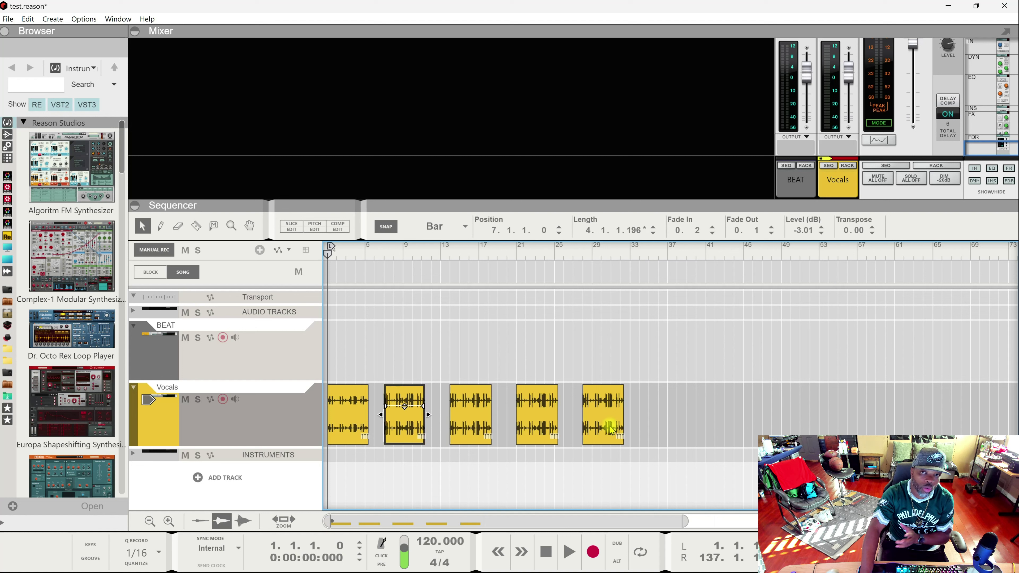
drag(697, 405, 321, 423)
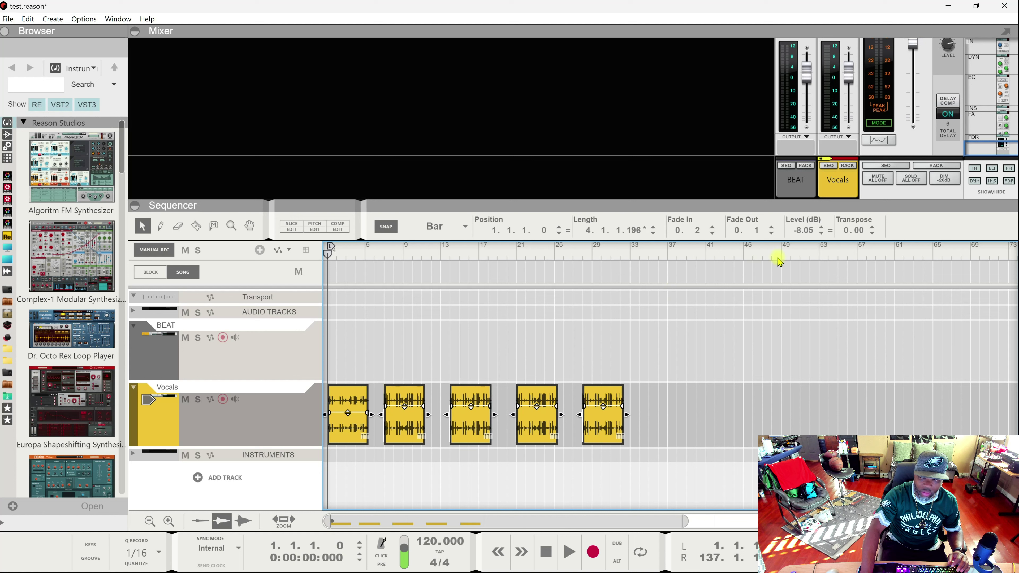
click(830, 231)
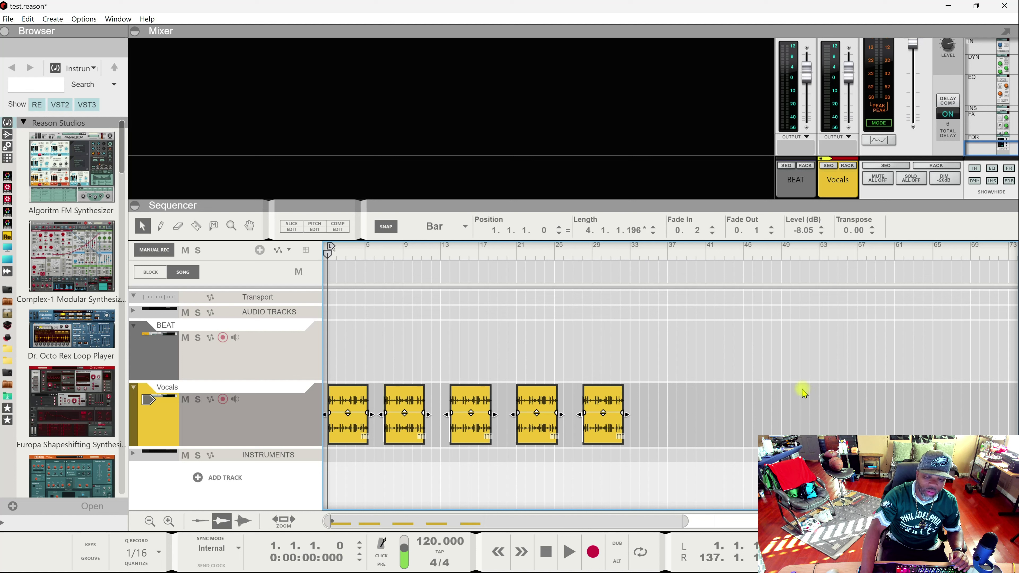
Raise the first Vocals clip's level to about -4.44 dB and match the level of all five clips to it
click(385, 465)
drag(348, 413, 348, 411)
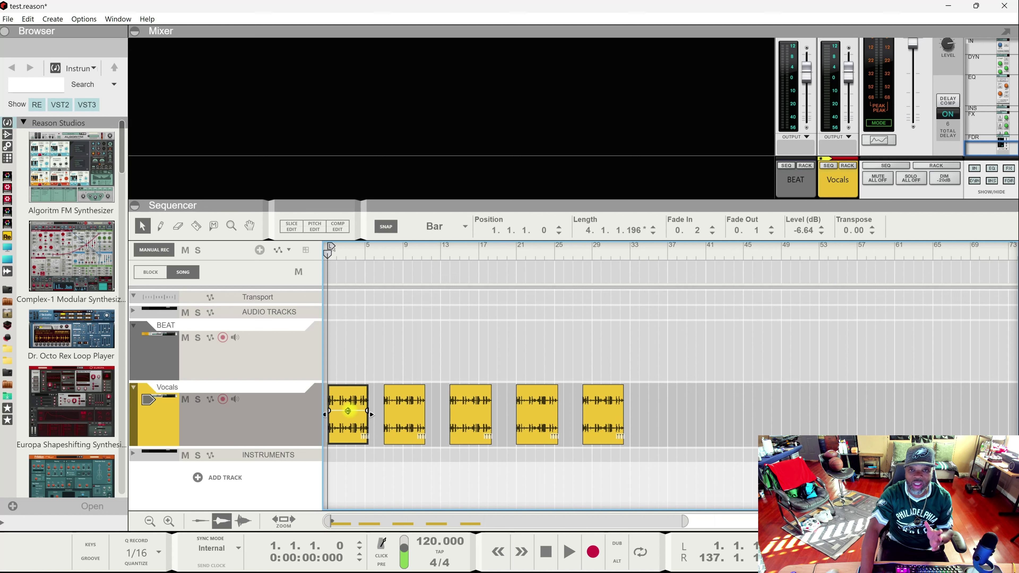
drag(348, 410, 348, 408)
drag(690, 397, 305, 414)
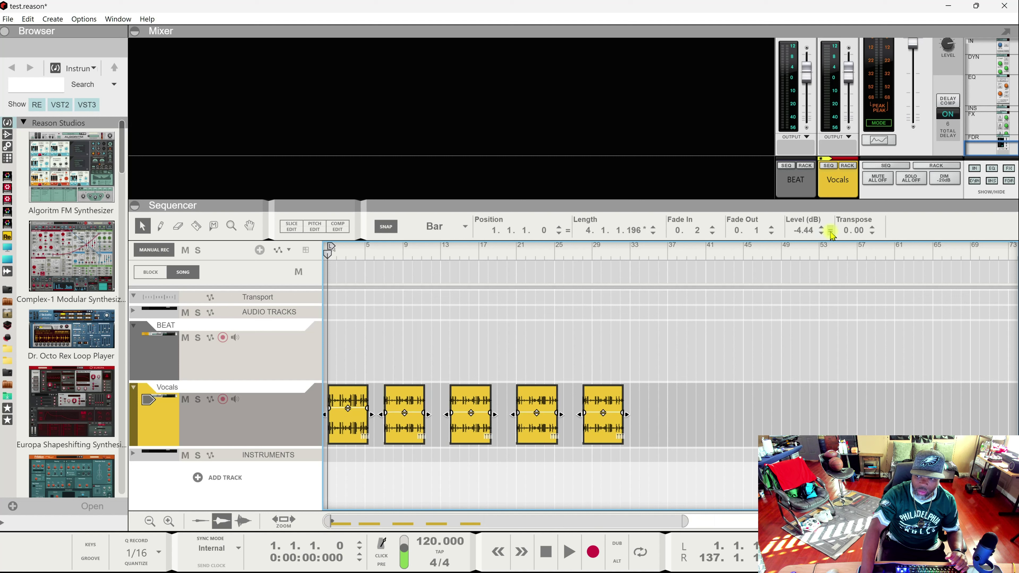
click(830, 232)
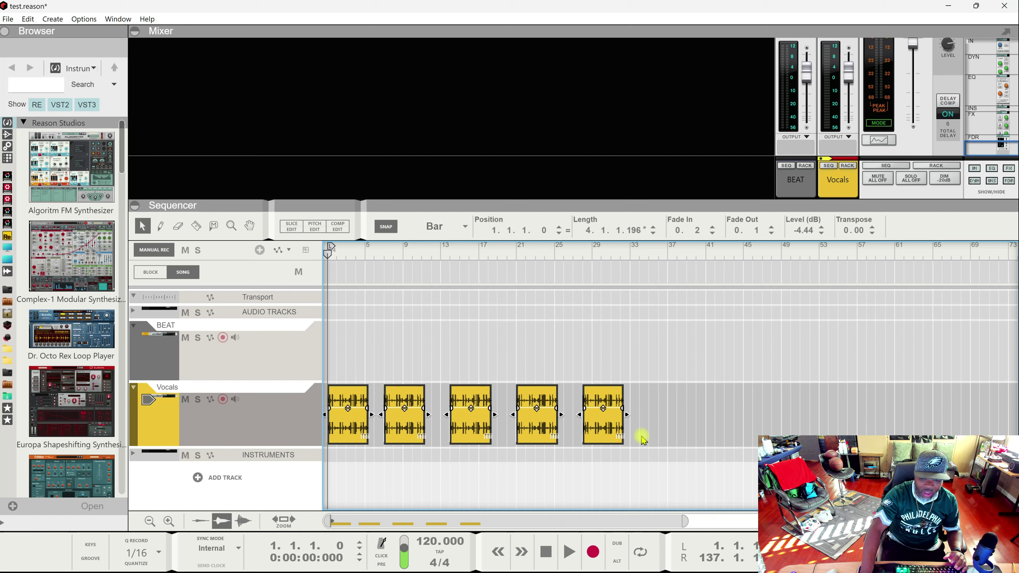
Turn off snapping and lengthen the first Vocals clip's fade-out to about 28. 97
click(360, 468)
click(363, 407)
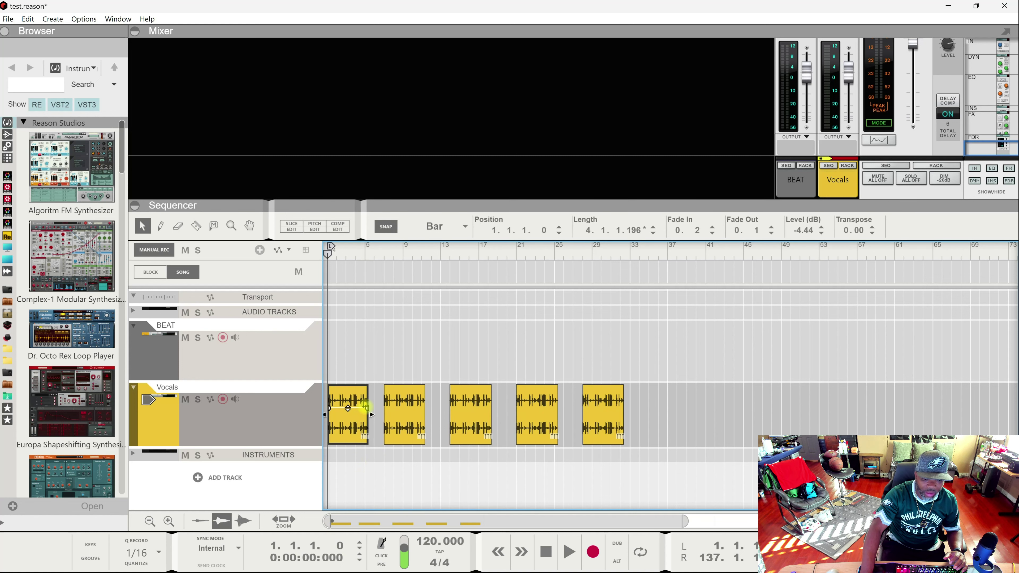
drag(365, 408, 358, 408)
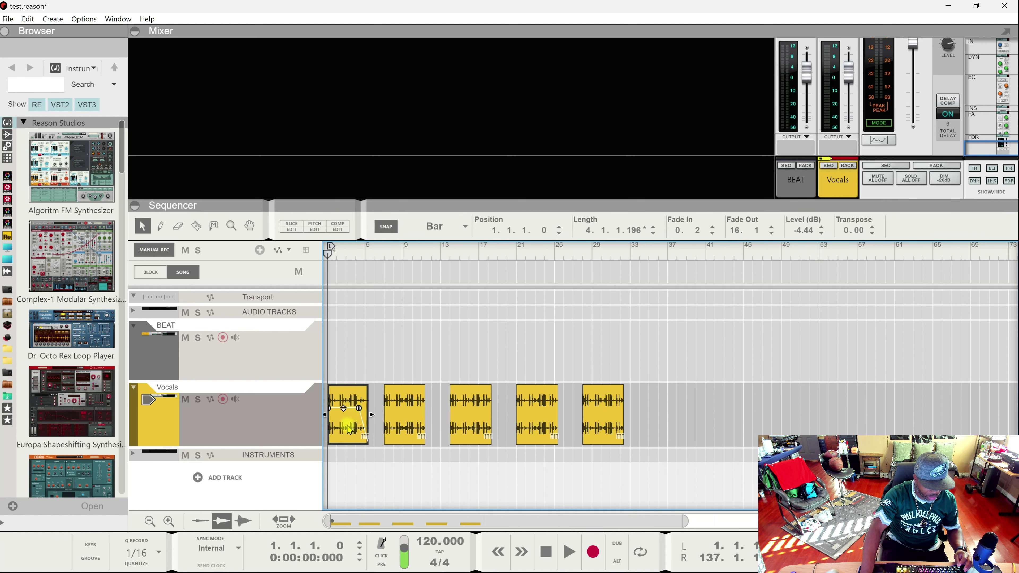
scroll(349, 425, up, 3)
scroll(351, 425, down, 3)
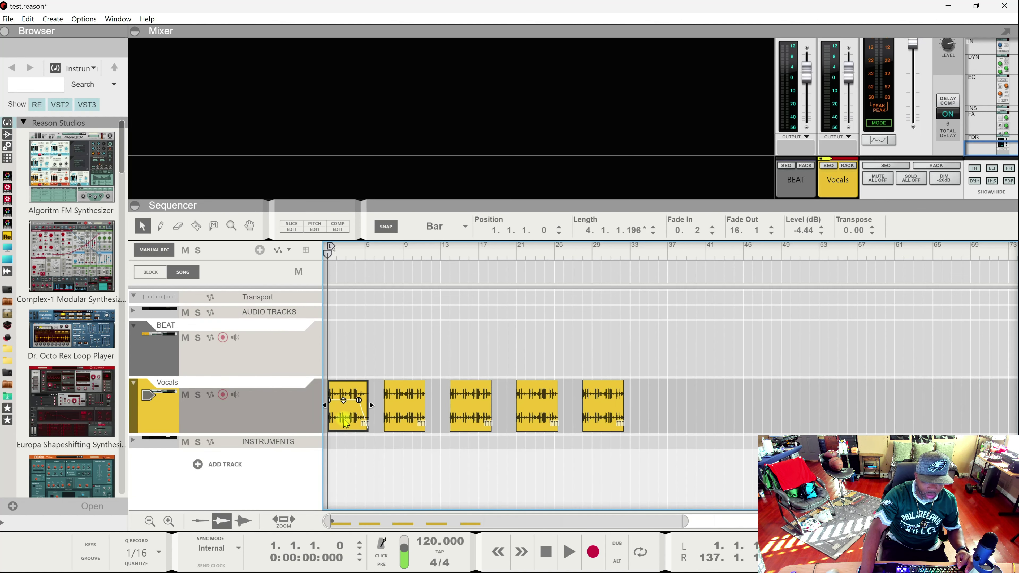
scroll(348, 421, up, 4)
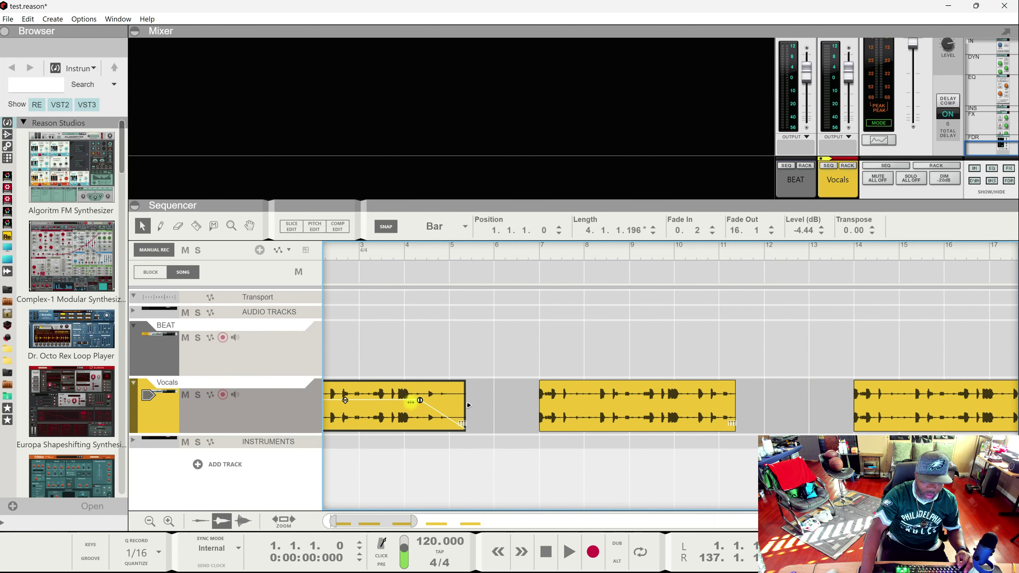
click(386, 227)
drag(420, 400, 384, 408)
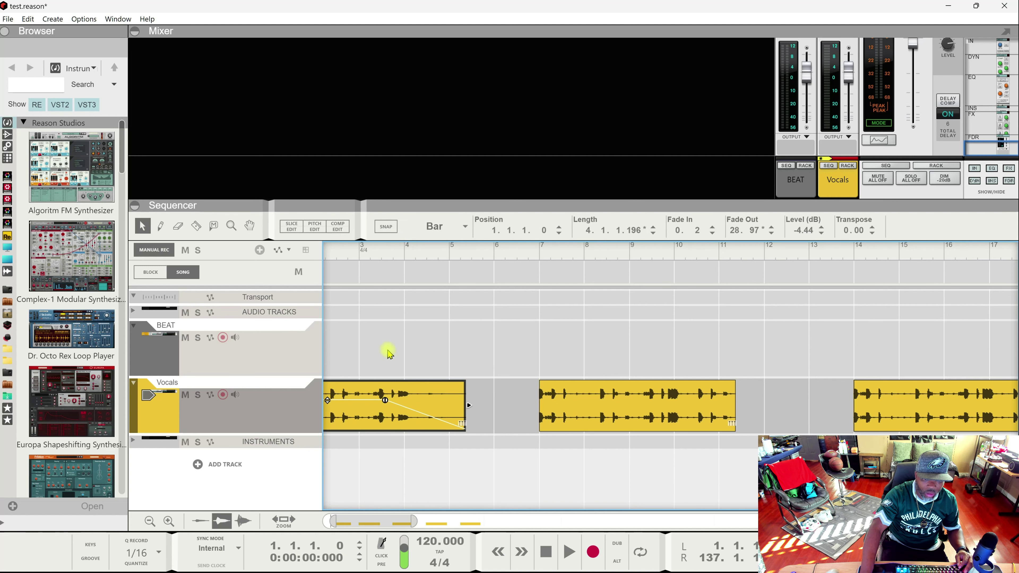
Select all five Vocals clips and match their fade-outs to the first clip's
scroll(387, 349, down, 6)
drag(567, 414, 323, 379)
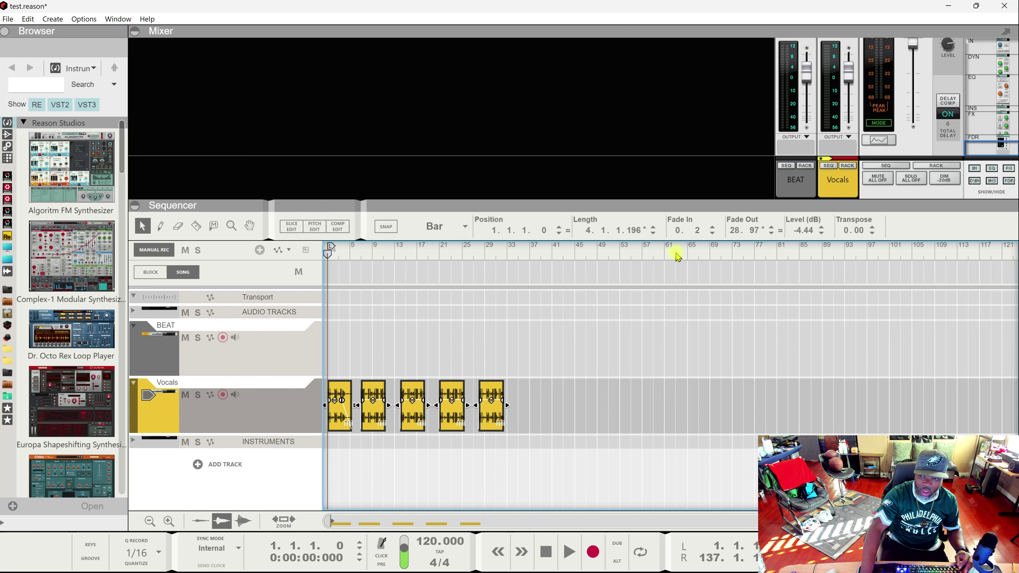
click(781, 231)
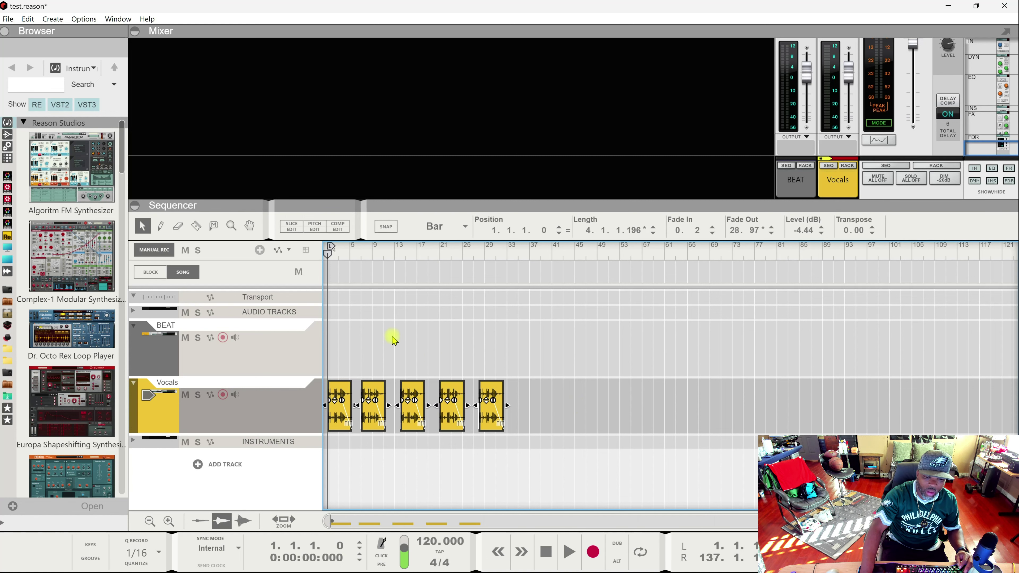
scroll(327, 260, up, 5)
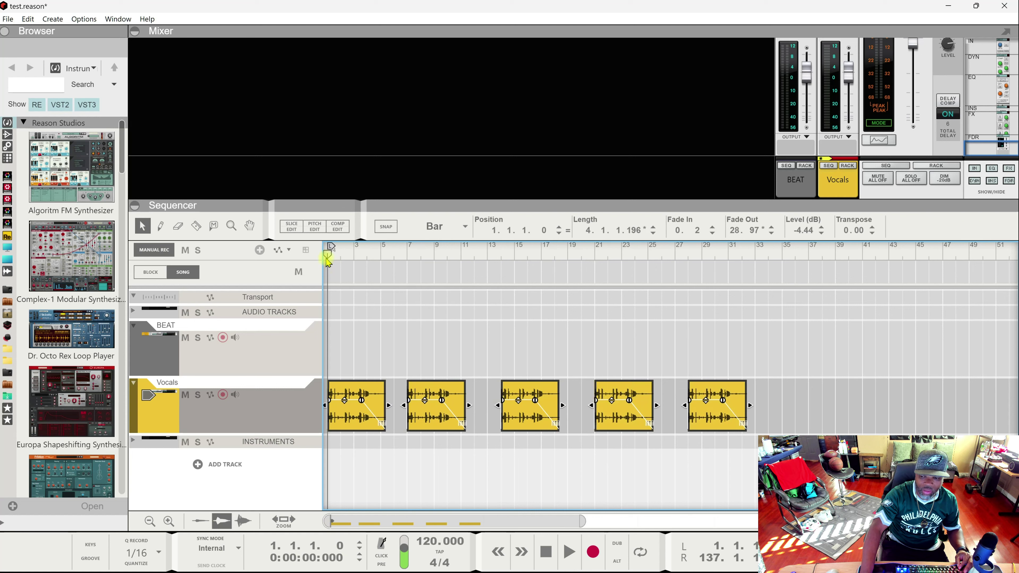
scroll(327, 260, up, 2)
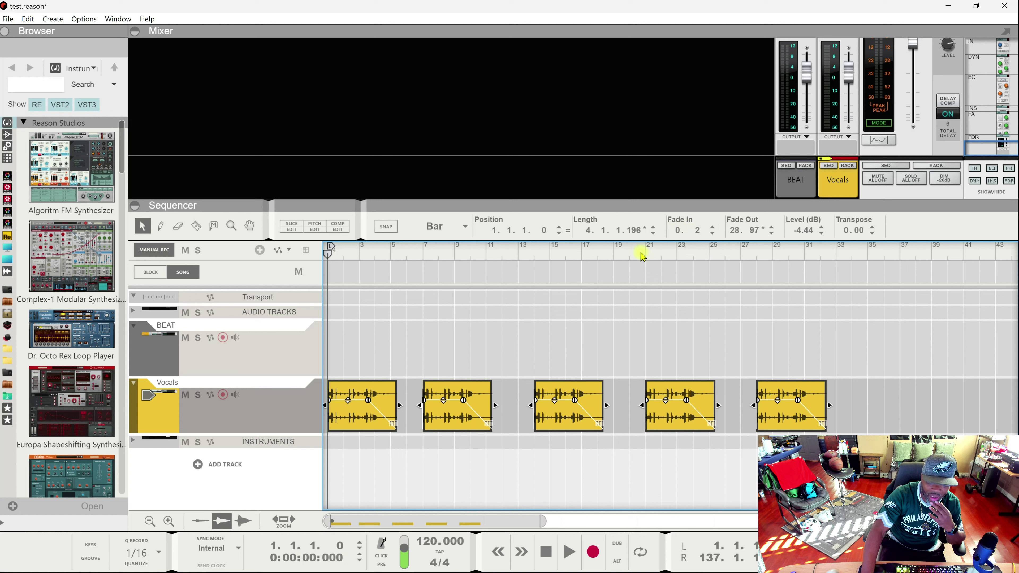
Try matching all clips to the first clip's position, and move the stacked clips to about 8. 3. 3.104
key(ctrl+z)
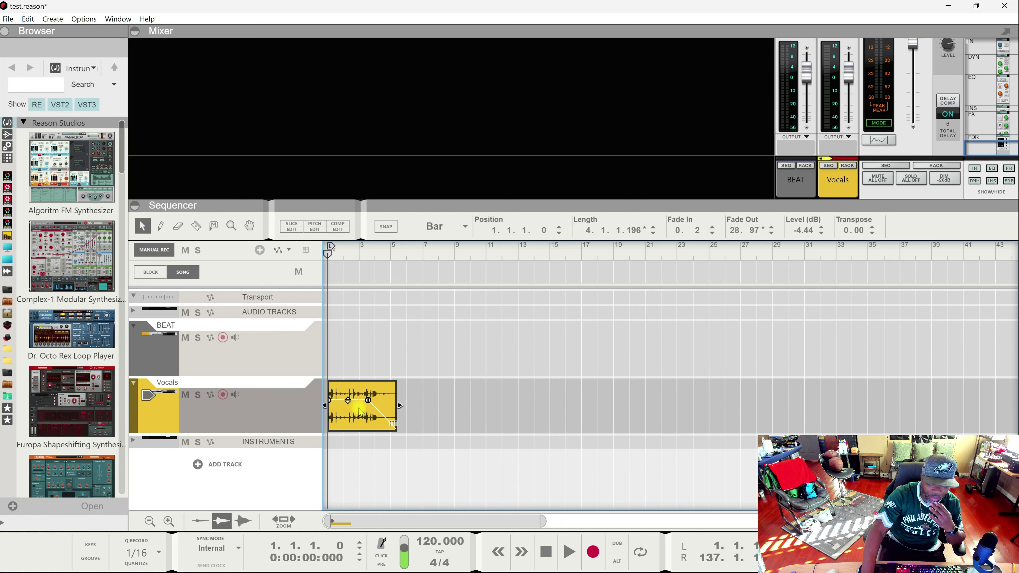
drag(360, 412, 486, 417)
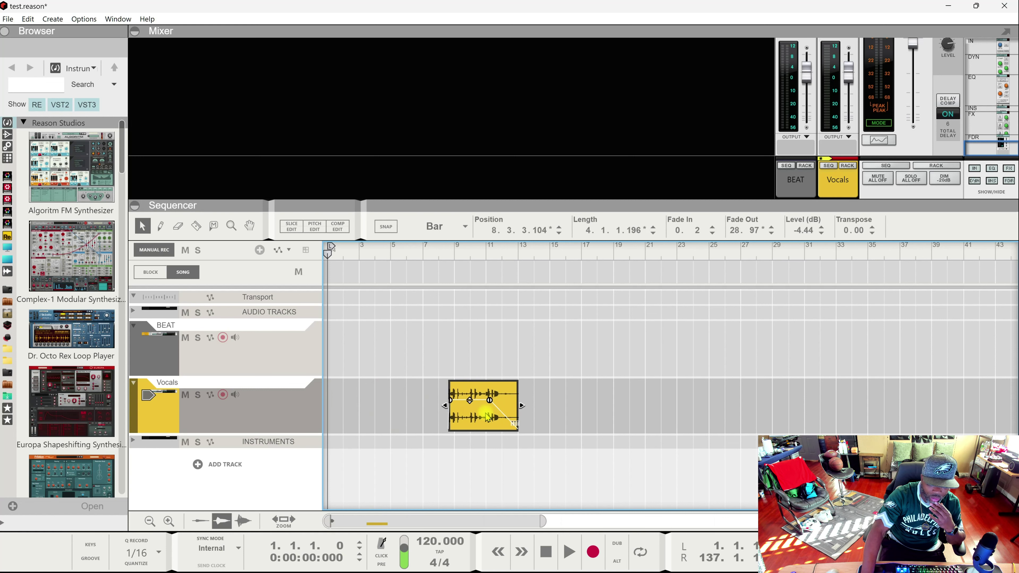
Undo the clip move, the position matching and the fade-out matching
key(ctrl+z)
key(ctrl+z)
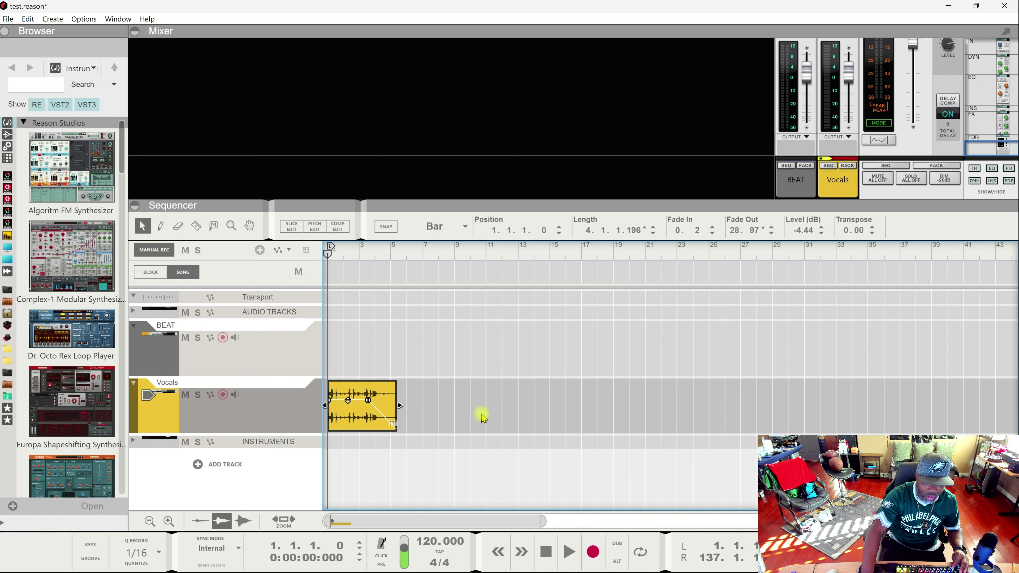
scroll(480, 413, down, 3)
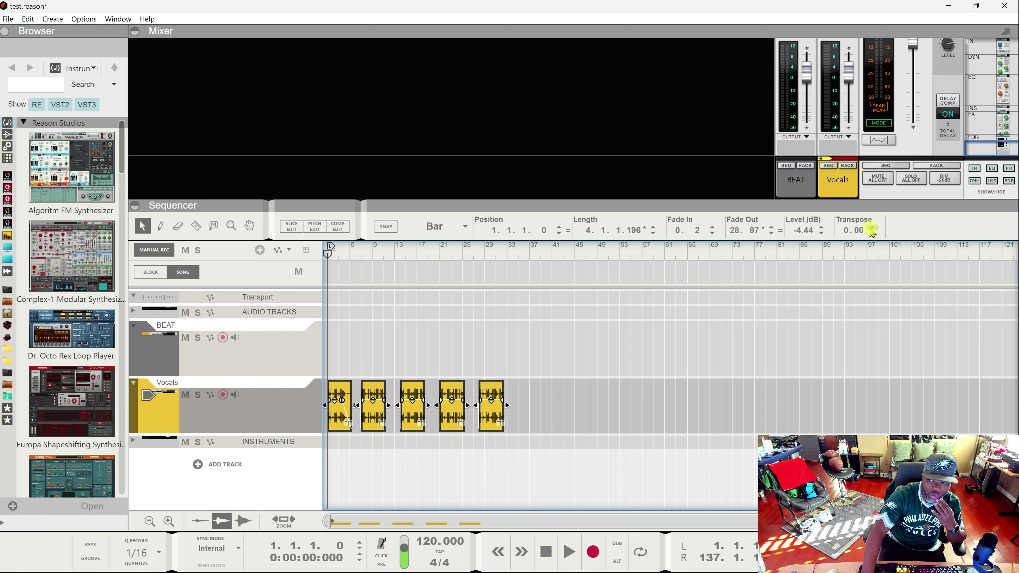
Select only the first Vocals clip and transpose it to -6.00
click(340, 417)
right_click(340, 416)
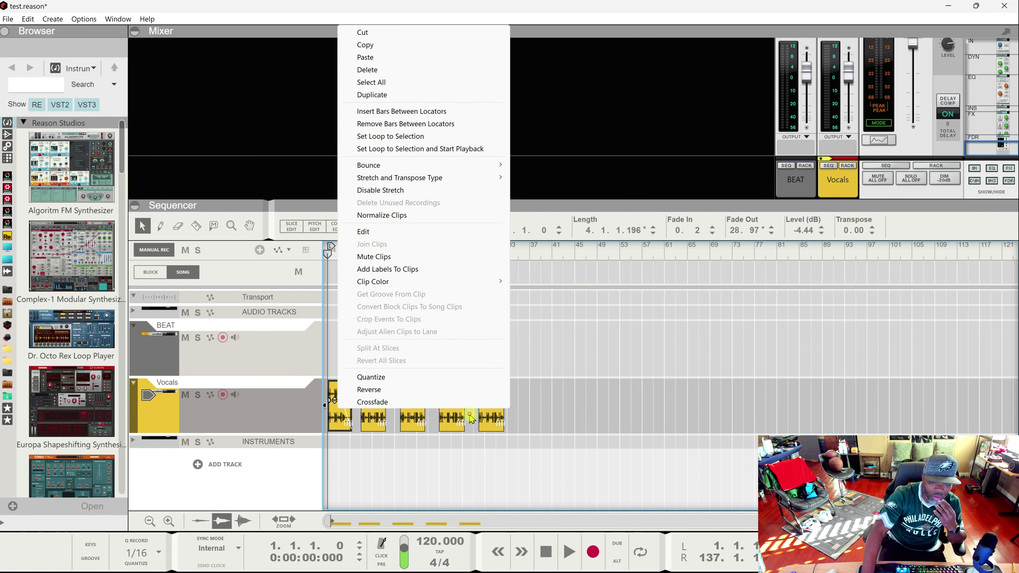
key(Escape)
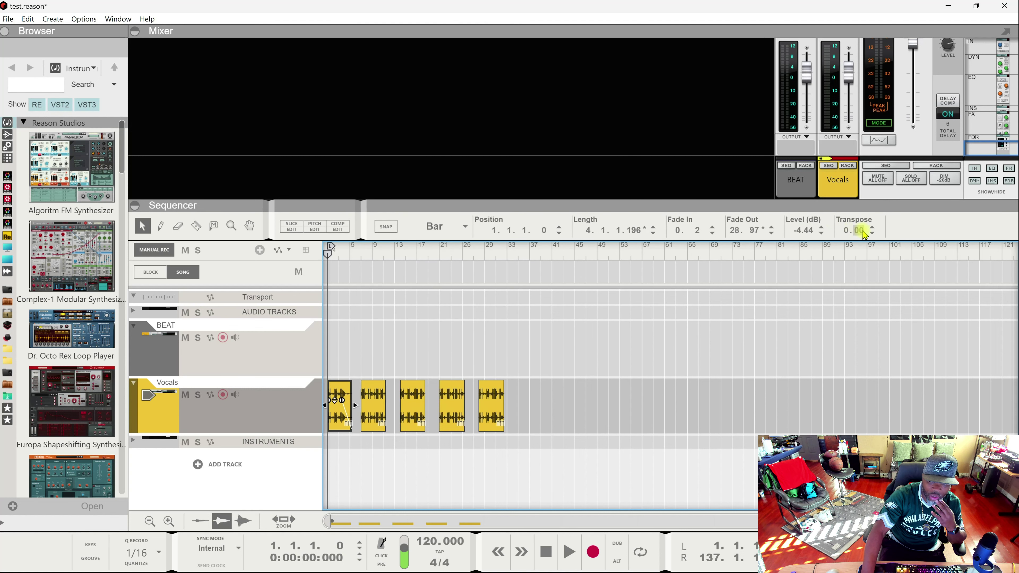
click(871, 234)
click(871, 233)
click(871, 233)
click(871, 233)
click(871, 234)
click(871, 233)
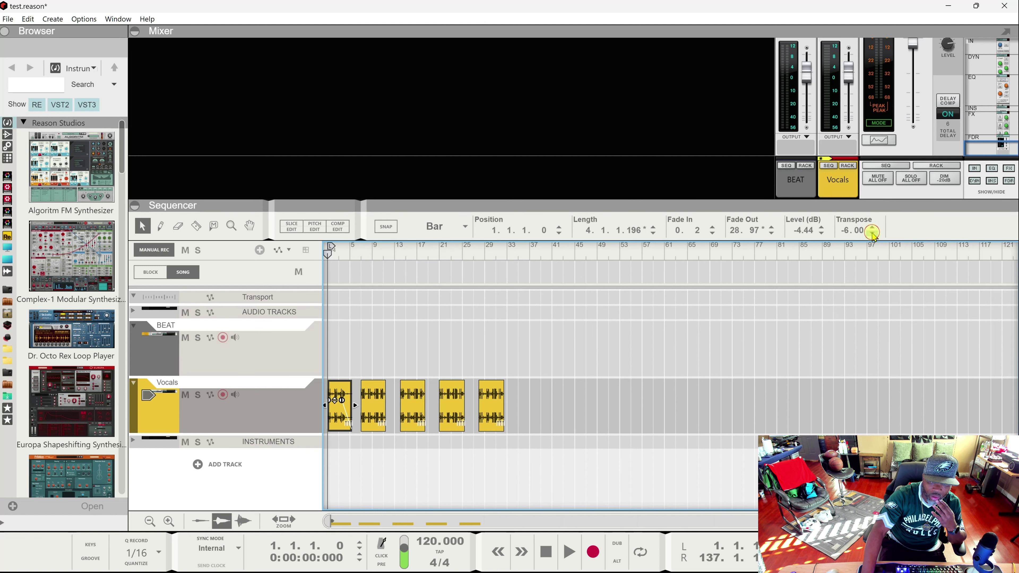
Match the transposition of all five Vocals clips to the first clip's -6.00, and check each clip's value
drag(586, 393, 319, 416)
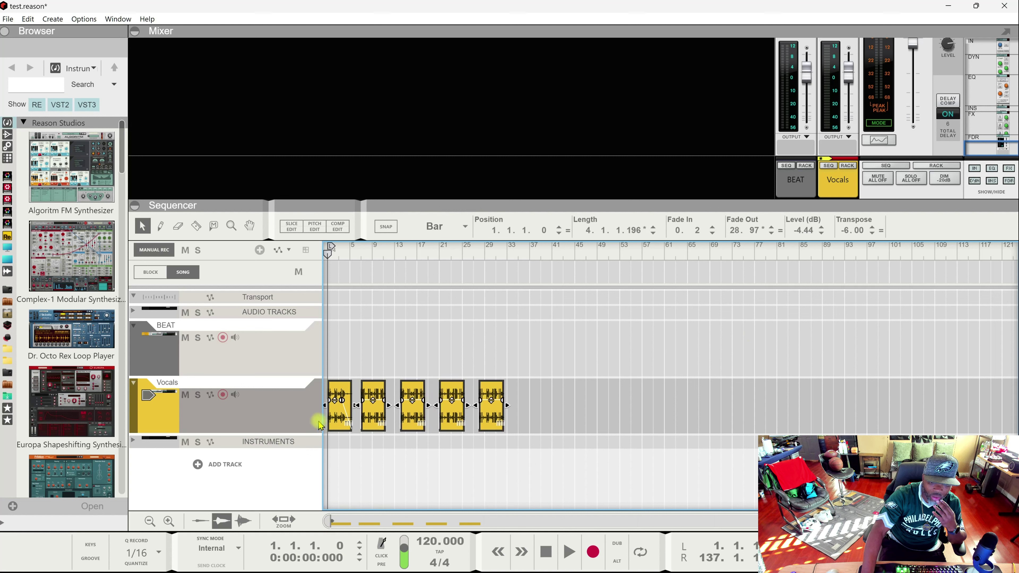
click(880, 231)
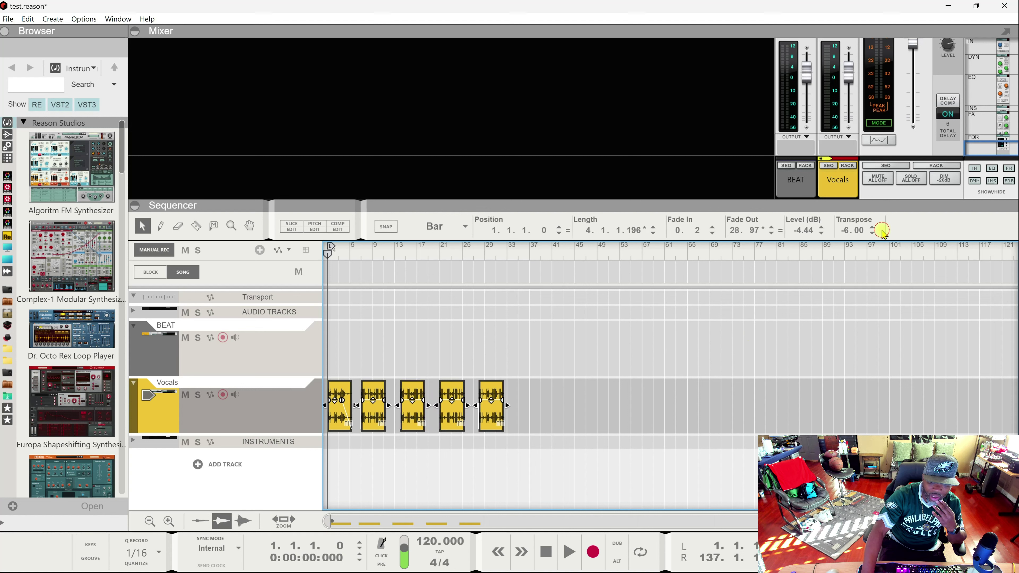
click(706, 375)
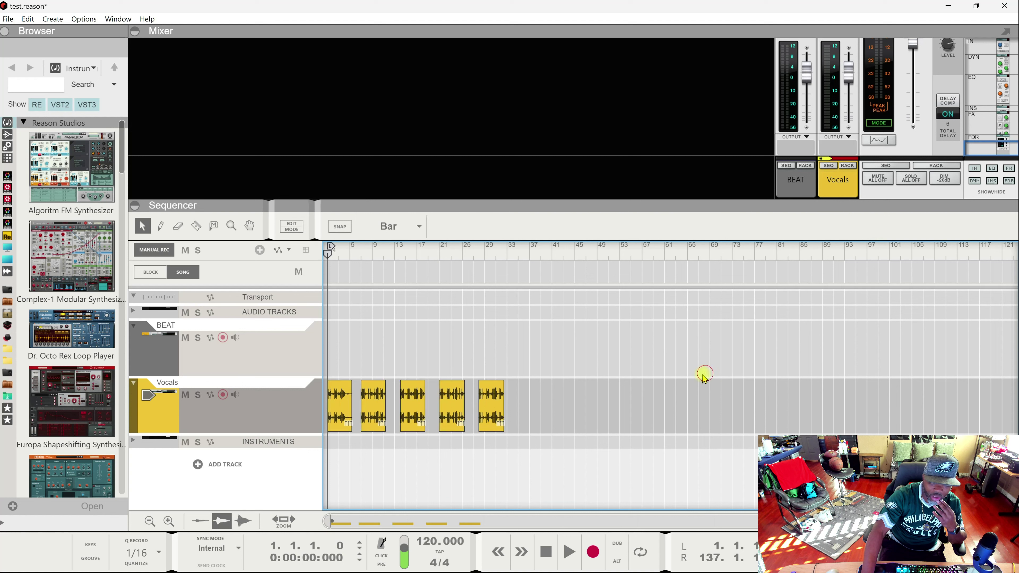
click(347, 417)
click(375, 417)
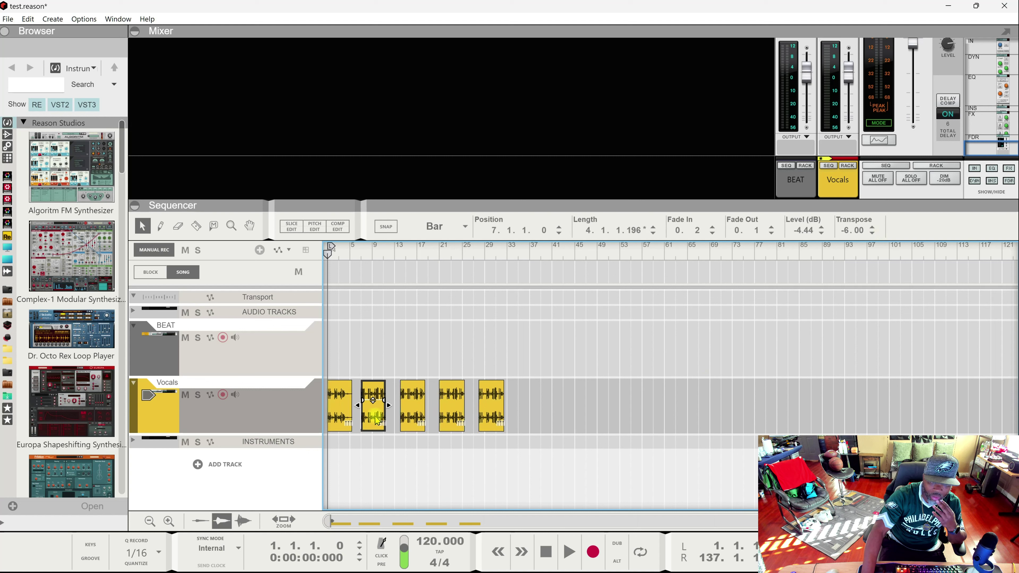
click(411, 415)
click(443, 417)
click(498, 415)
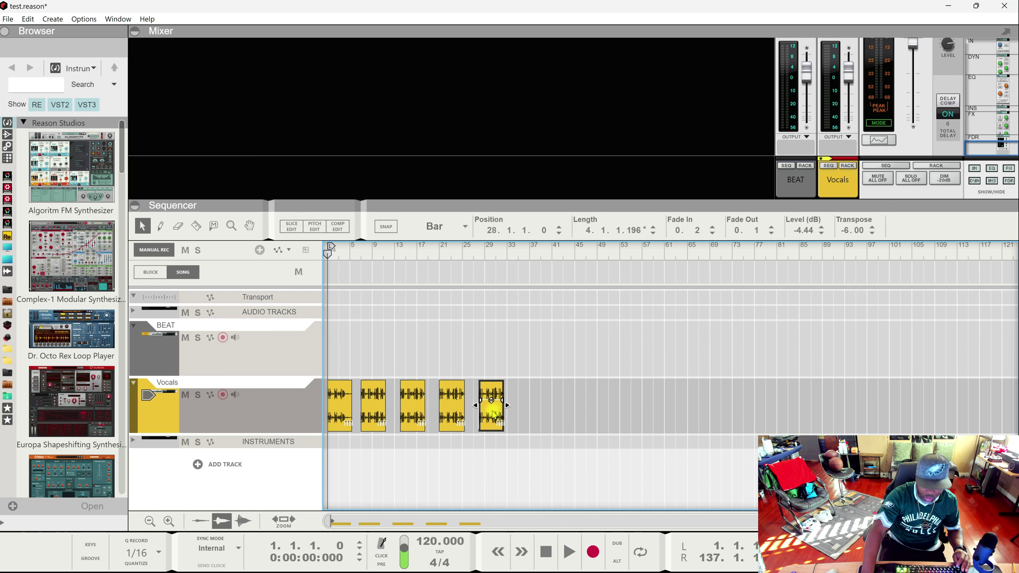
Undo the transpose matching and bring the first clip's transposition back to -1.00
key(ctrl+z)
key(ctrl+z)
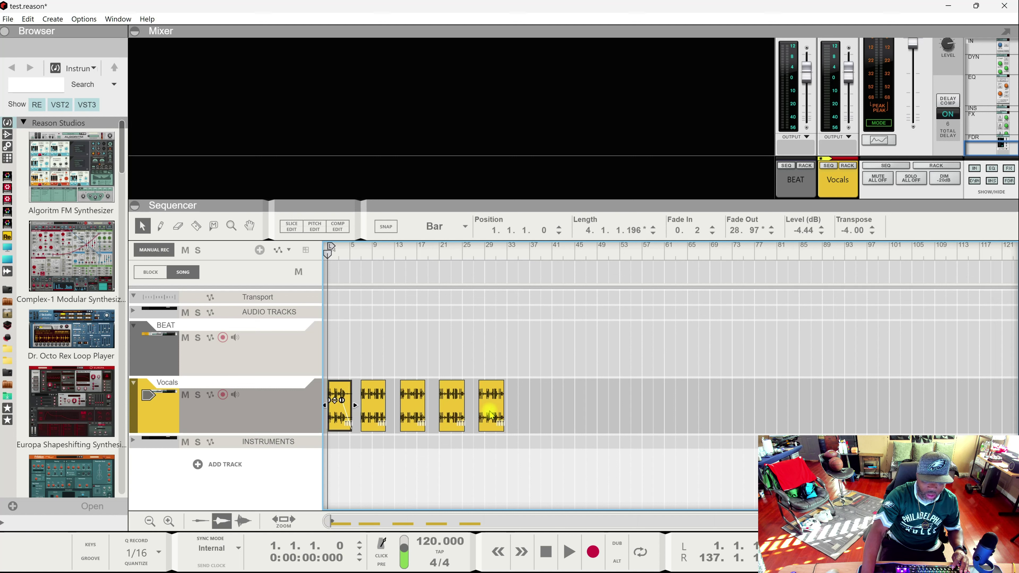
key(ctrl+Up)
key(ctrl+Up)
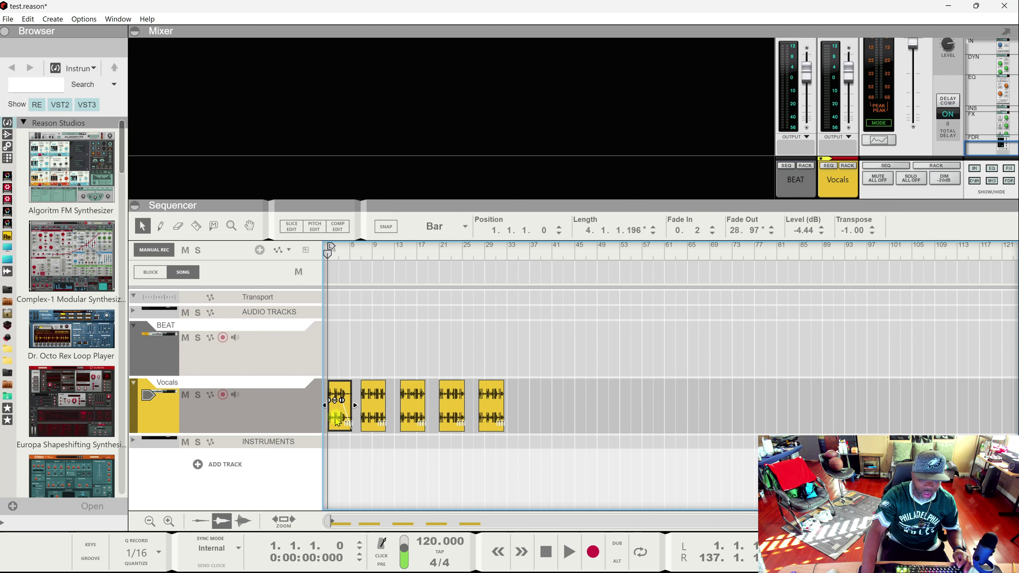
Extend the first Vocals clip to a length of about 5. 0. 3. 0 and match the length of all five clips to it
scroll(348, 422, up, 5)
scroll(348, 422, up, 3)
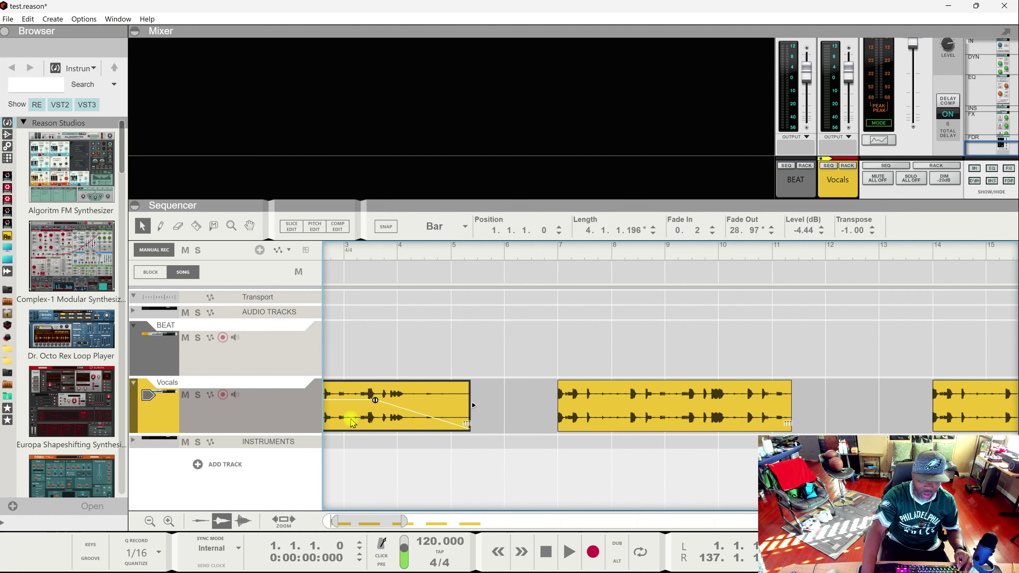
click(479, 407)
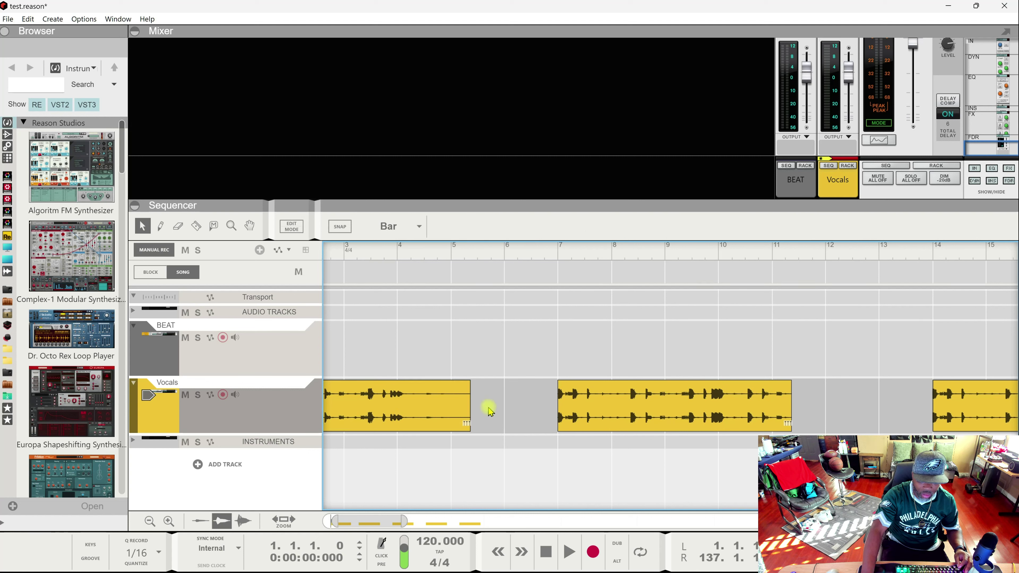
drag(471, 409, 517, 405)
scroll(450, 258, down, 6)
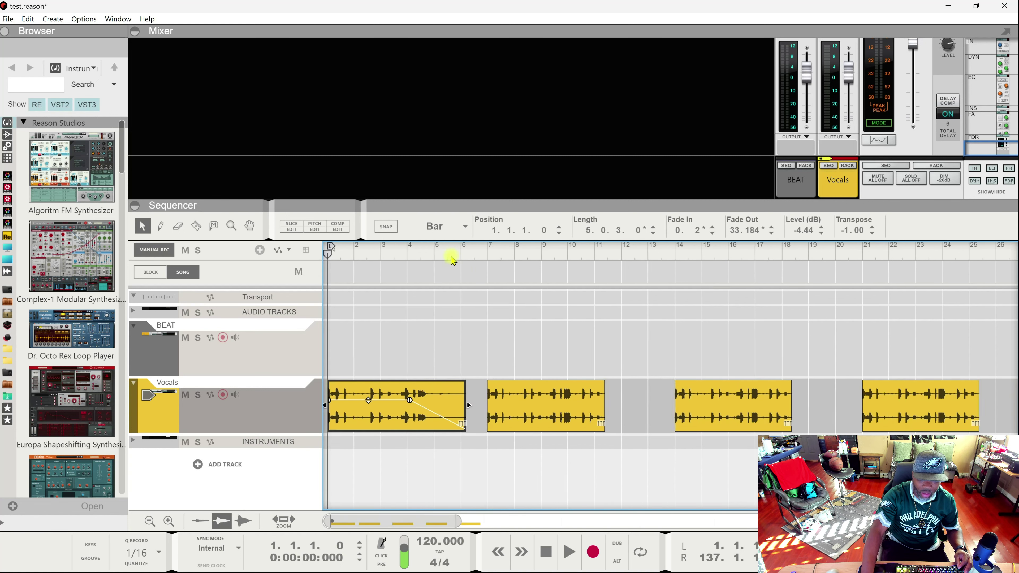
drag(590, 413, 321, 418)
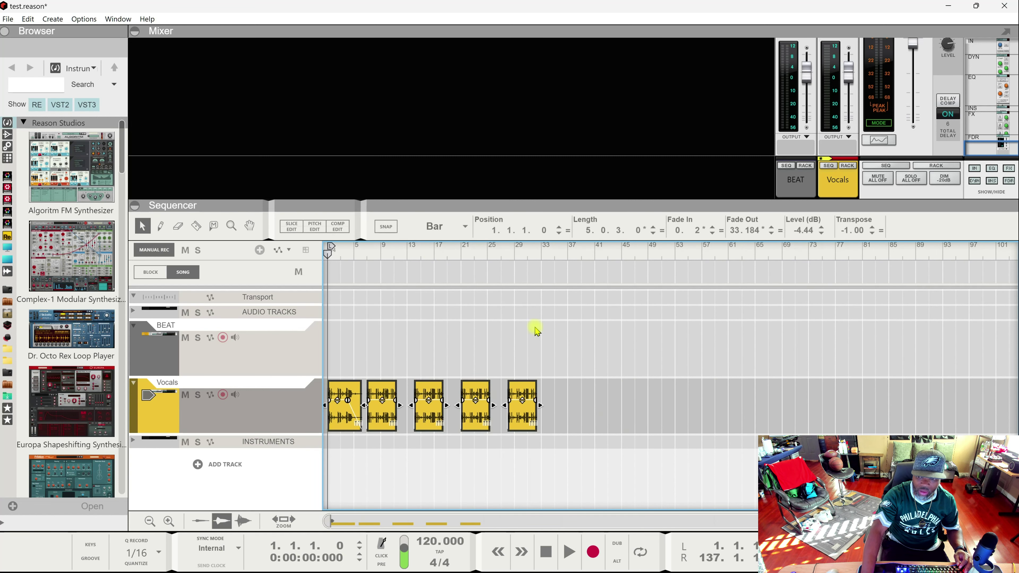
click(662, 231)
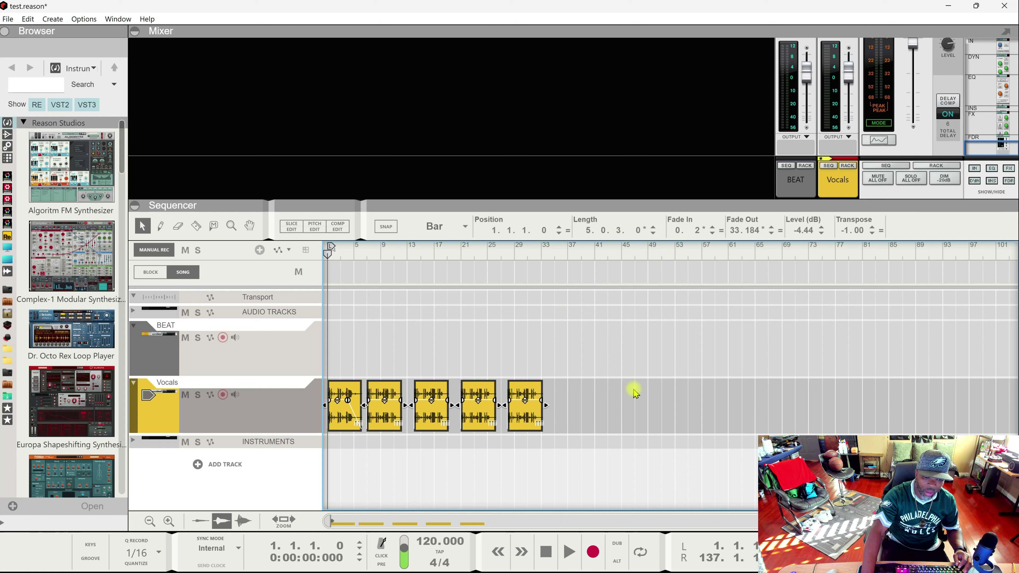